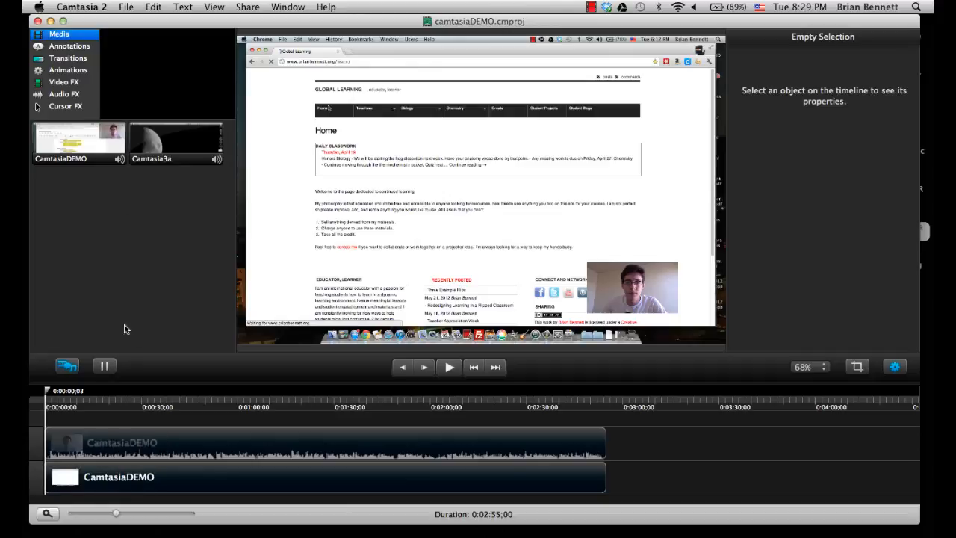
{"action": "left_click", "coordinate": [154, 8]}
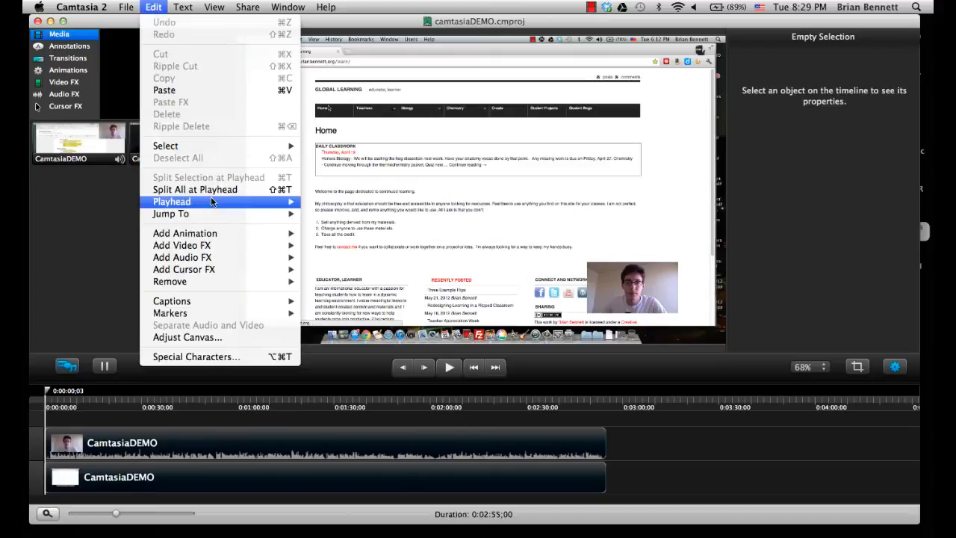
{"action": "left_click", "coordinate": [69, 249]}
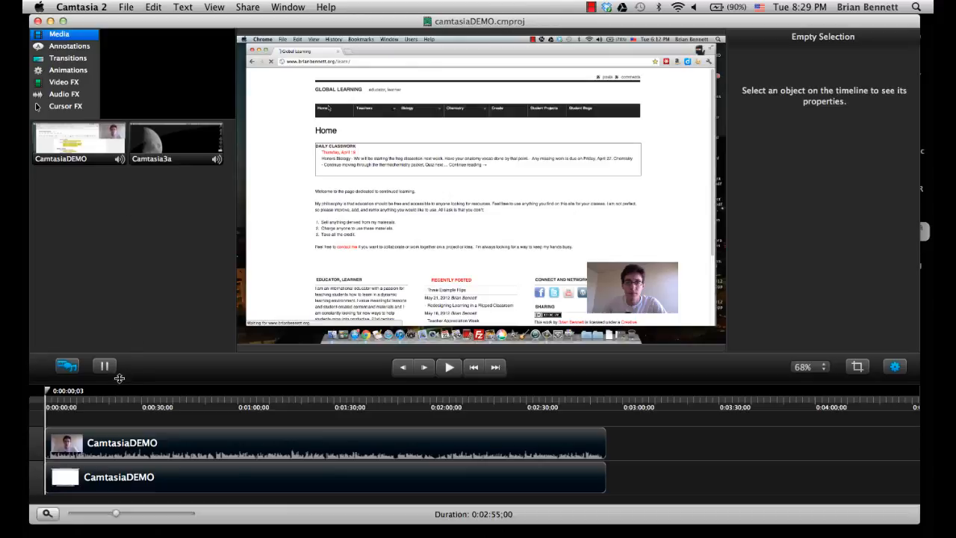
Step: Split the CamtasiaDEMO screen recording clip on the lower track at 0:00:12;17, leaving the webcam track whole
{"action": "left_click_drag", "start_coordinate": [48, 393], "coordinate": [79, 390]}
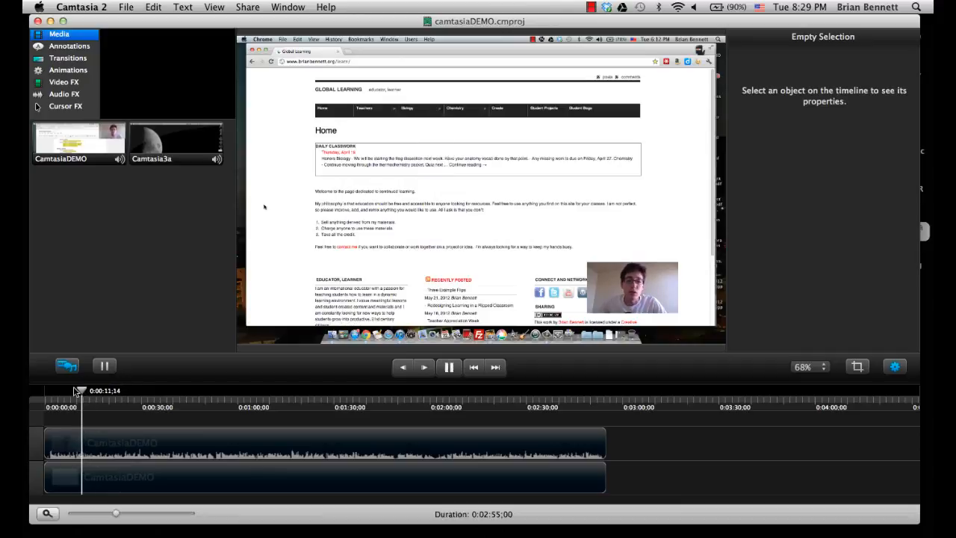
{"action": "key", "text": "space"}
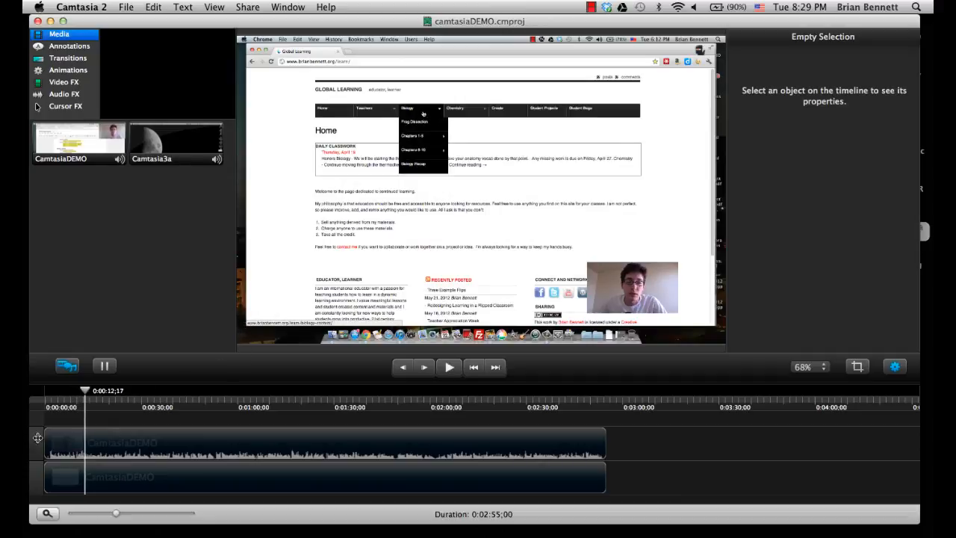
{"action": "left_click", "coordinate": [94, 481]}
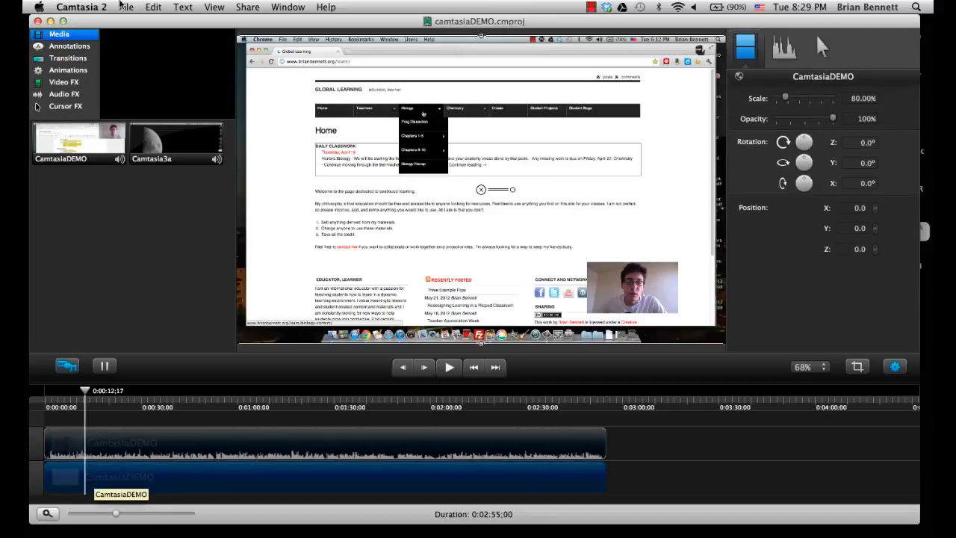
{"action": "left_click", "coordinate": [153, 6]}
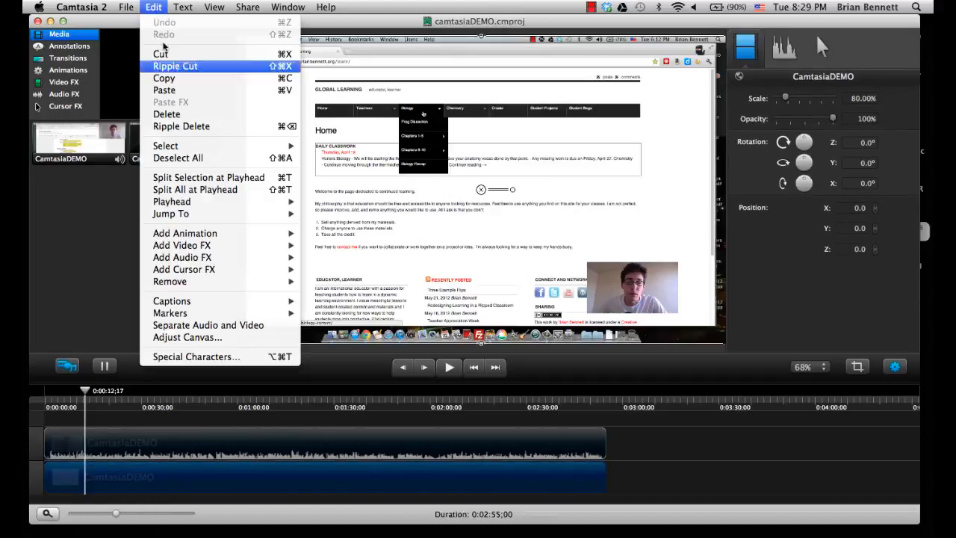
{"action": "left_click", "coordinate": [194, 189]}
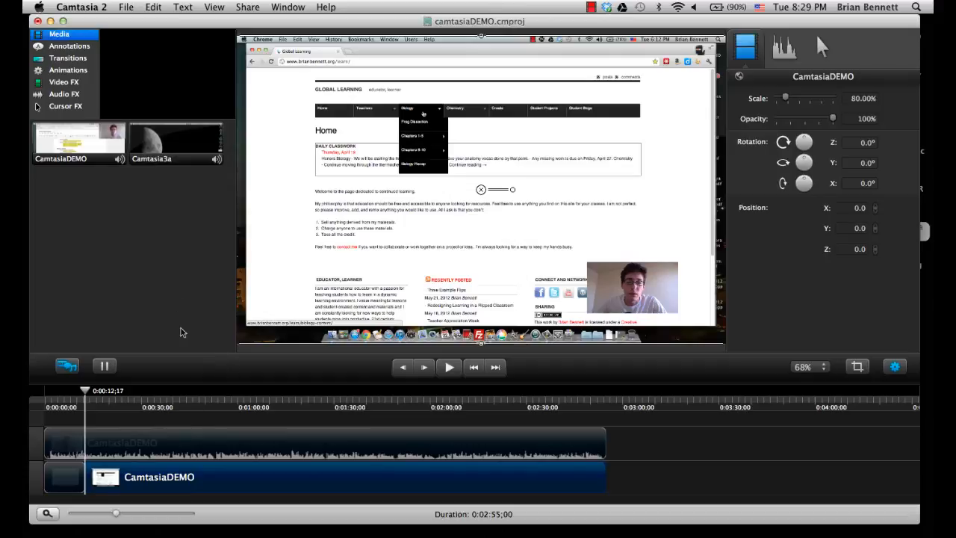
{"action": "left_click", "coordinate": [189, 446]}
{"action": "left_click", "coordinate": [189, 479]}
{"action": "left_click", "coordinate": [274, 452]}
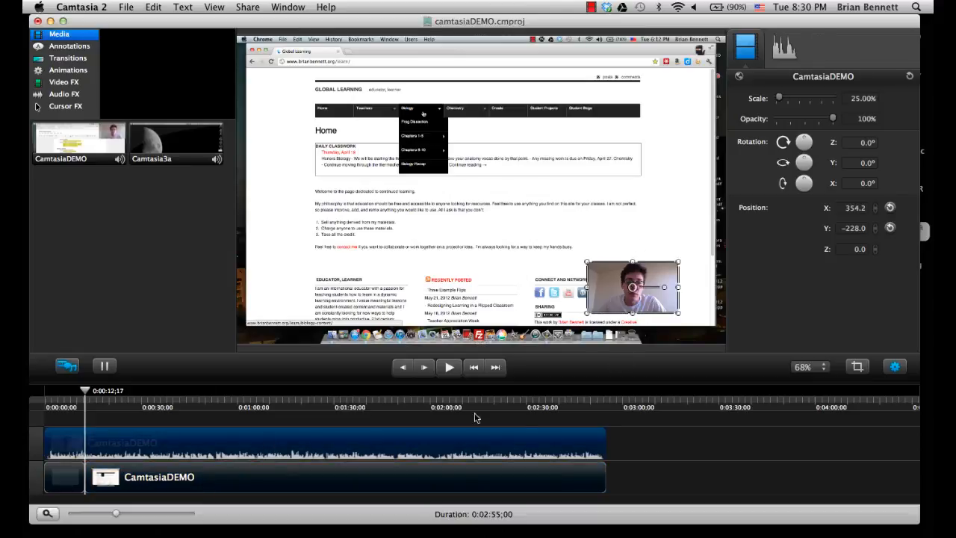
Step: Add a SmartFocus at Time animation at the start of the second screen recording clip and play it back
{"action": "left_click", "coordinate": [437, 476]}
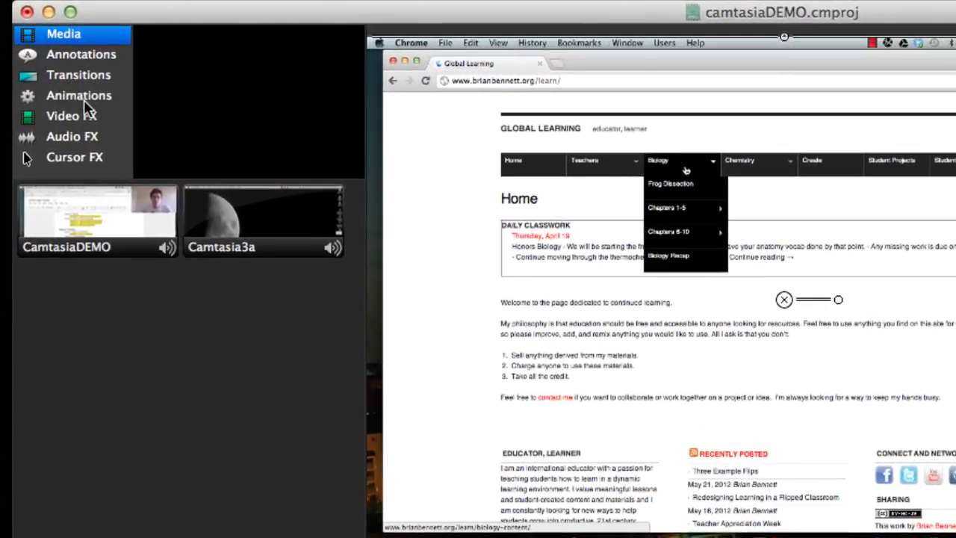
{"action": "left_click", "coordinate": [84, 99]}
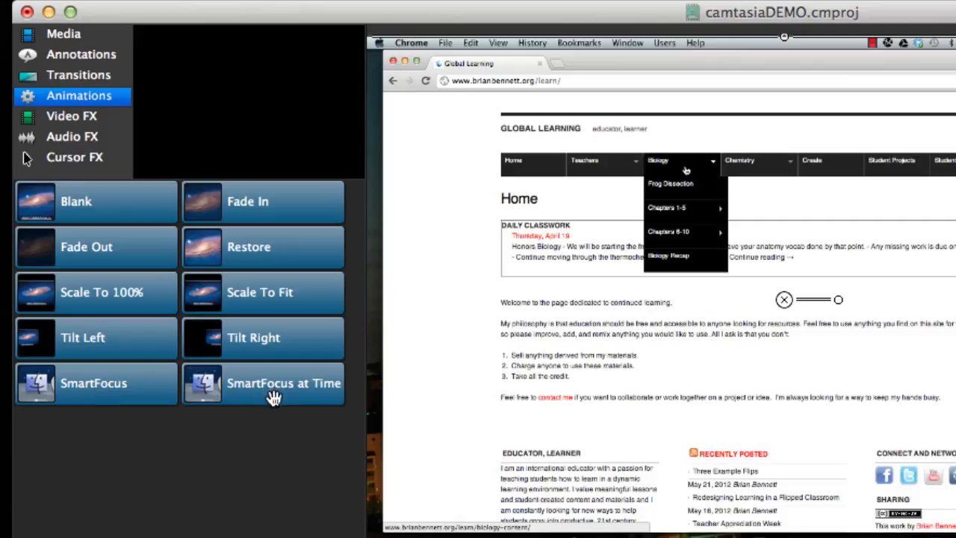
{"action": "left_click_drag", "start_coordinate": [265, 388], "coordinate": [139, 537]}
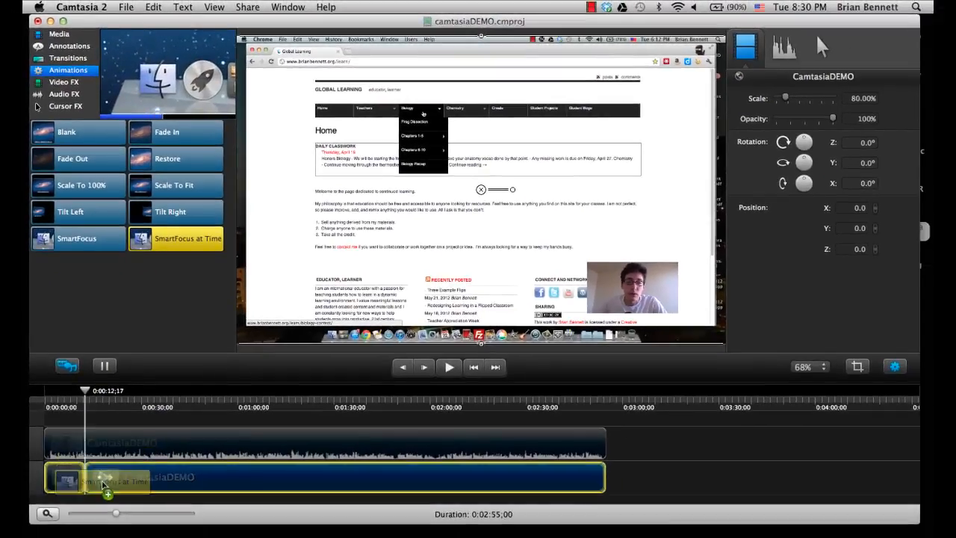
{"action": "mouse_move", "coordinate": [103, 484]}
{"action": "left_mouse_down"}
{"action": "mouse_move", "coordinate": [86, 488]}
{"action": "mouse_move", "coordinate": [135, 514]}
{"action": "left_mouse_up"}
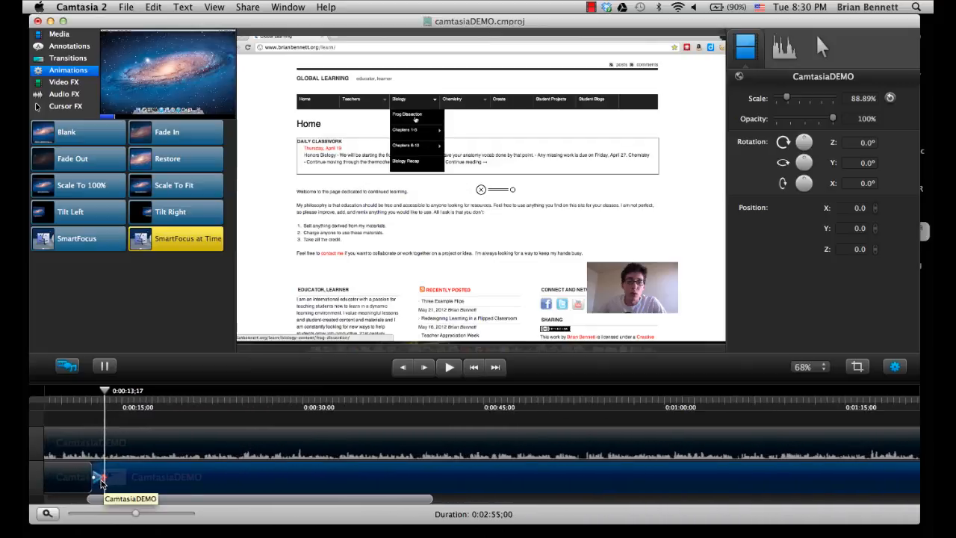
{"action": "left_click", "coordinate": [105, 480]}
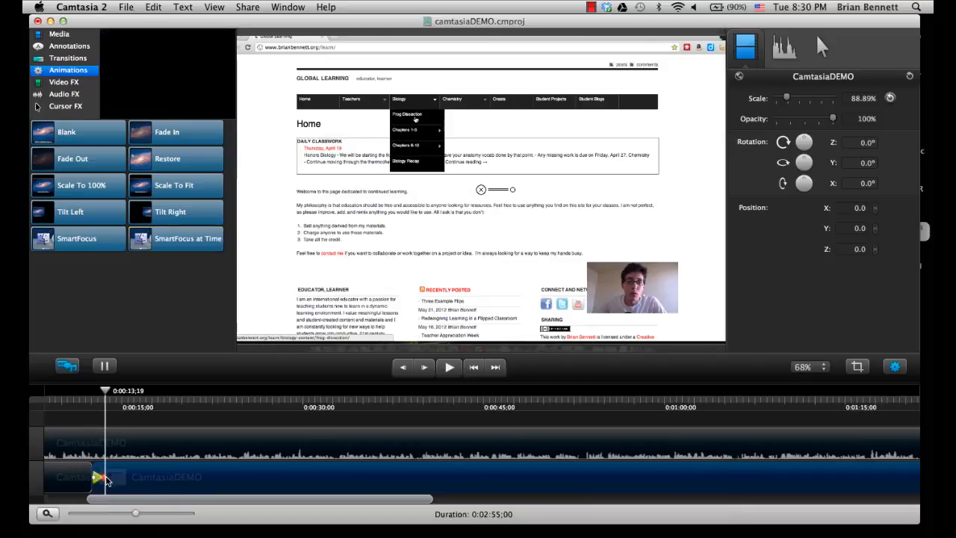
{"action": "left_click_drag", "start_coordinate": [108, 391], "coordinate": [73, 399]}
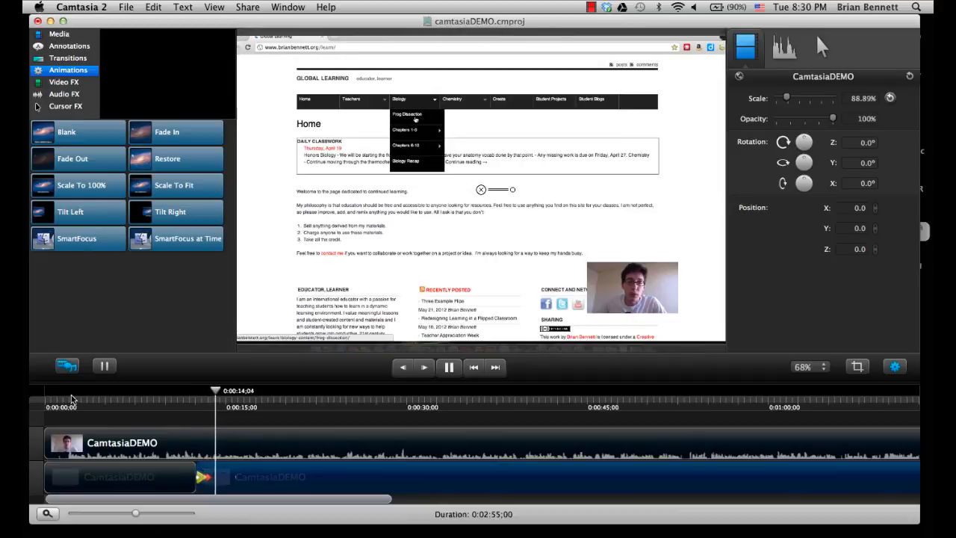
{"action": "left_click", "coordinate": [119, 476]}
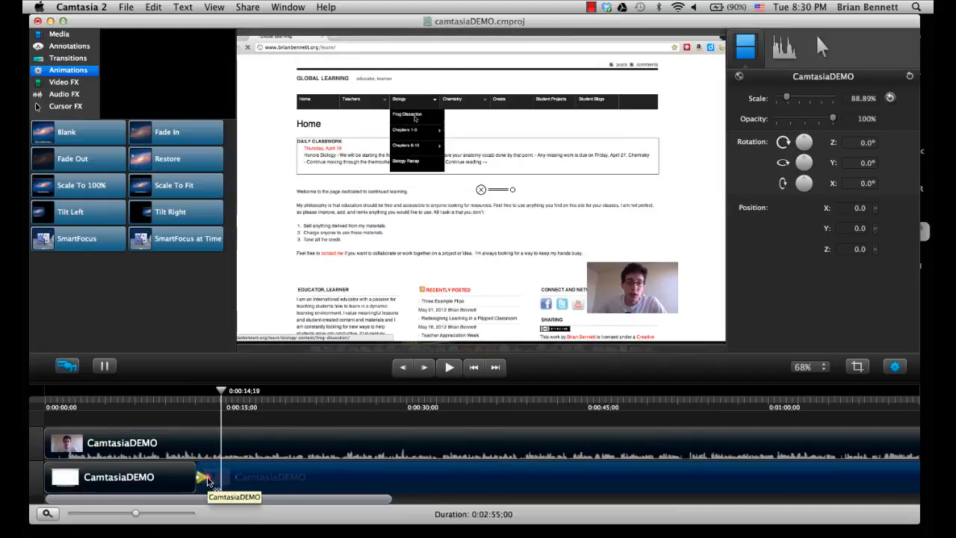
Step: Set the SmartFocus animation's end state to 165.94% scale and reposition the recording to about X 155.5, Y -120.7, framing the Biology menu
{"action": "left_click", "coordinate": [209, 484]}
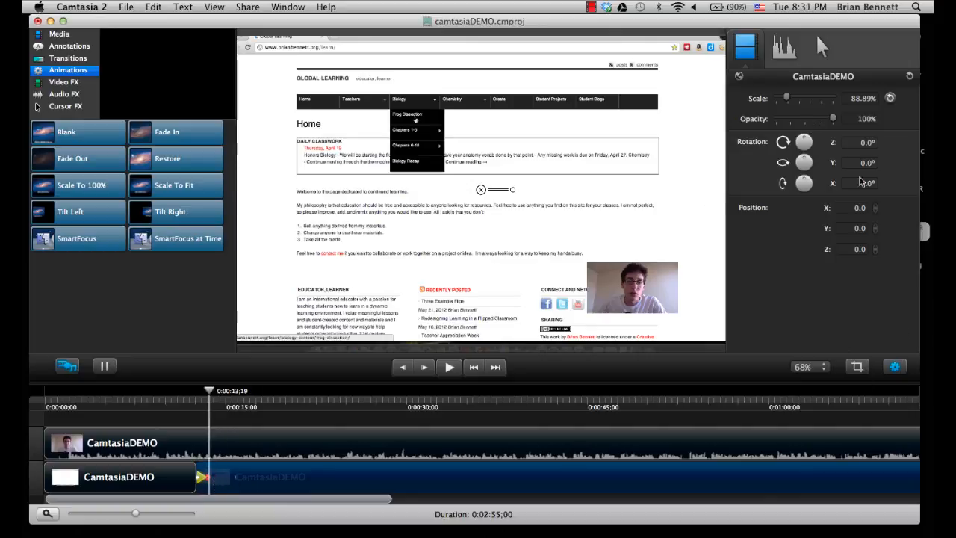
{"action": "left_click_drag", "start_coordinate": [787, 102], "coordinate": [795, 102]}
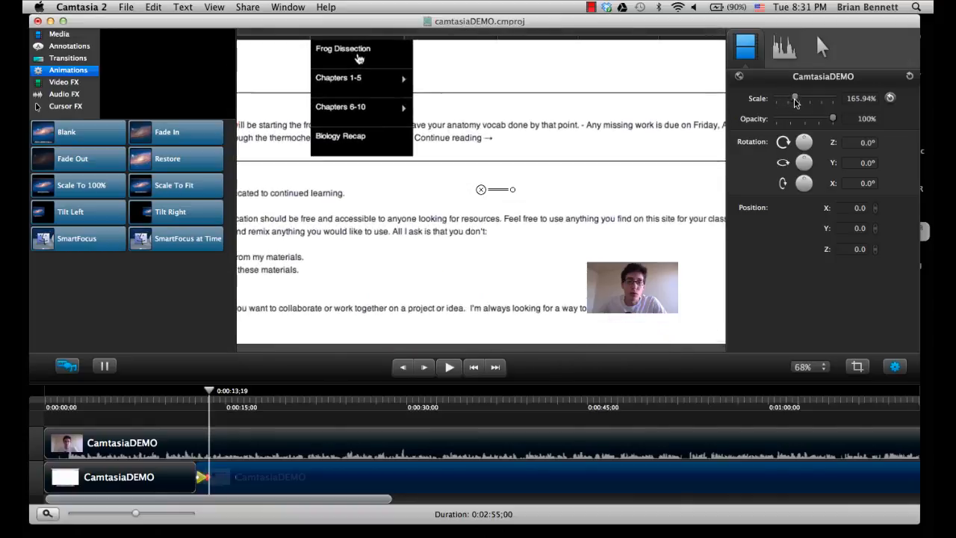
{"action": "left_click_drag", "start_coordinate": [460, 120], "coordinate": [527, 172]}
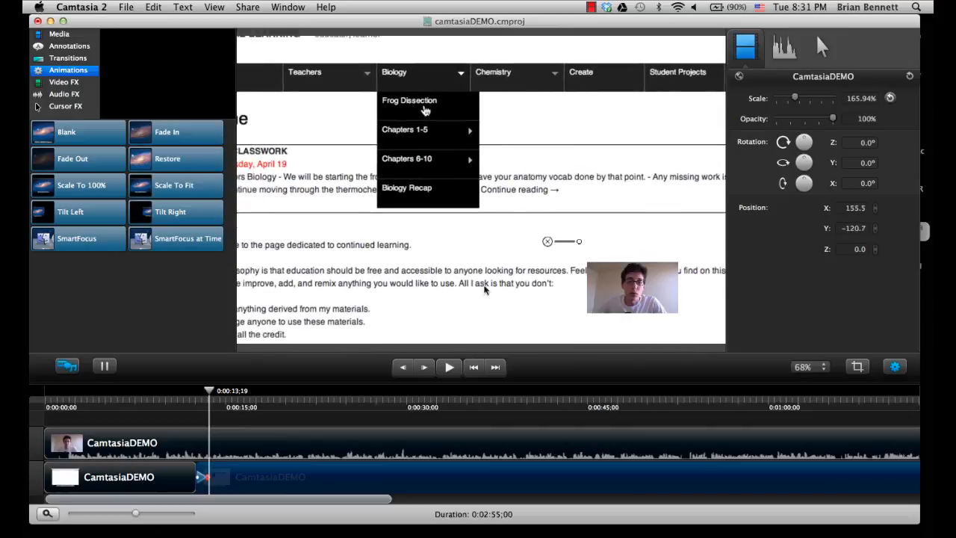
Step: Play the timeline from 0:00:11;07 through the split to review the zoom onto the Biology menu
{"action": "left_click", "coordinate": [180, 401]}
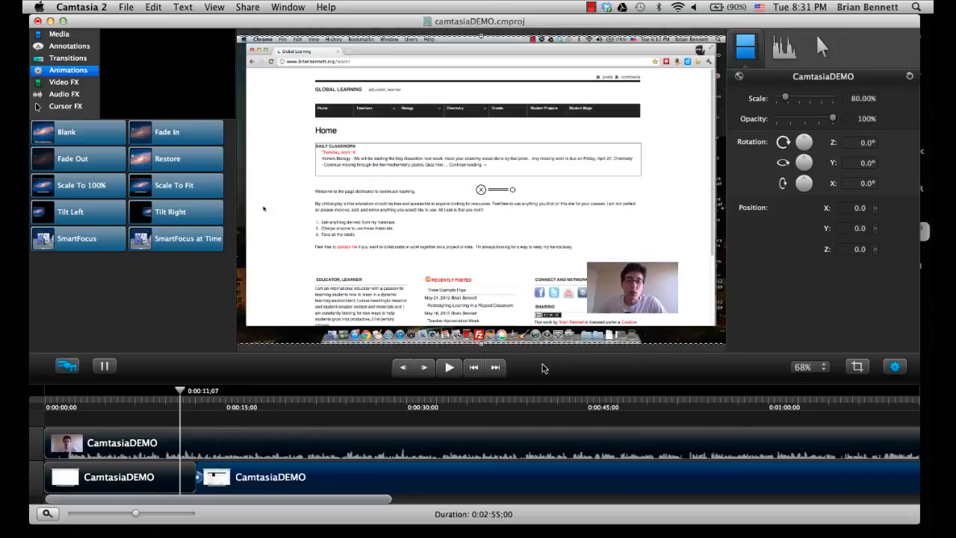
{"action": "left_click", "coordinate": [258, 423]}
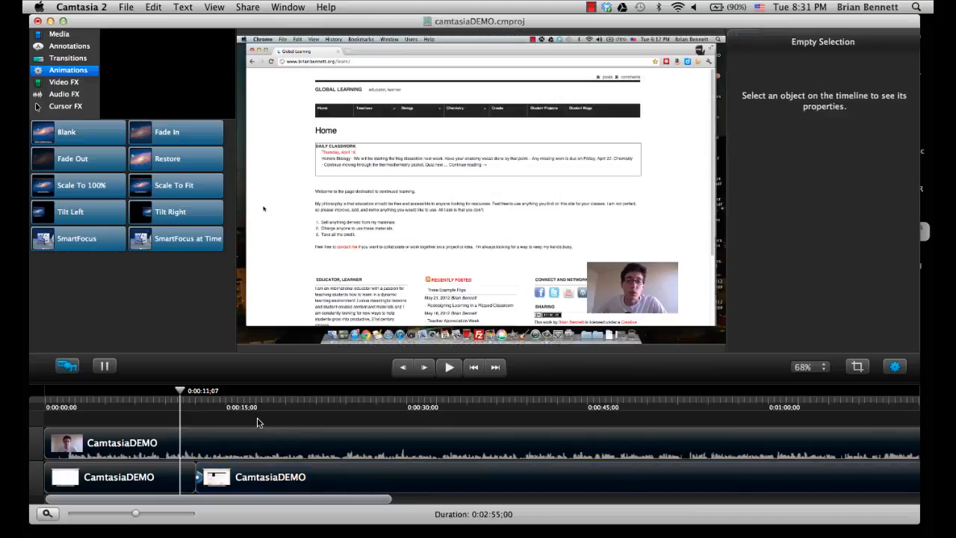
{"action": "key", "text": "space"}
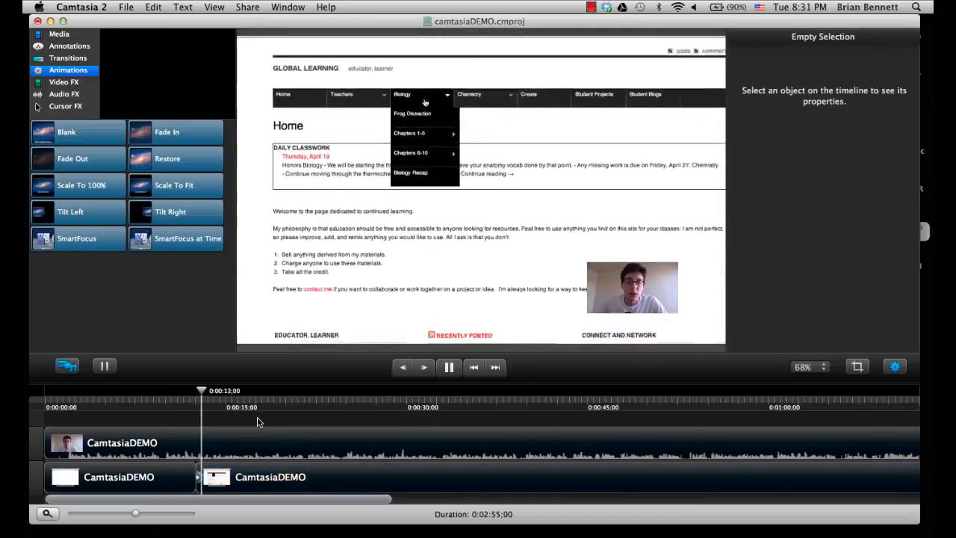
{"action": "key", "text": "space"}
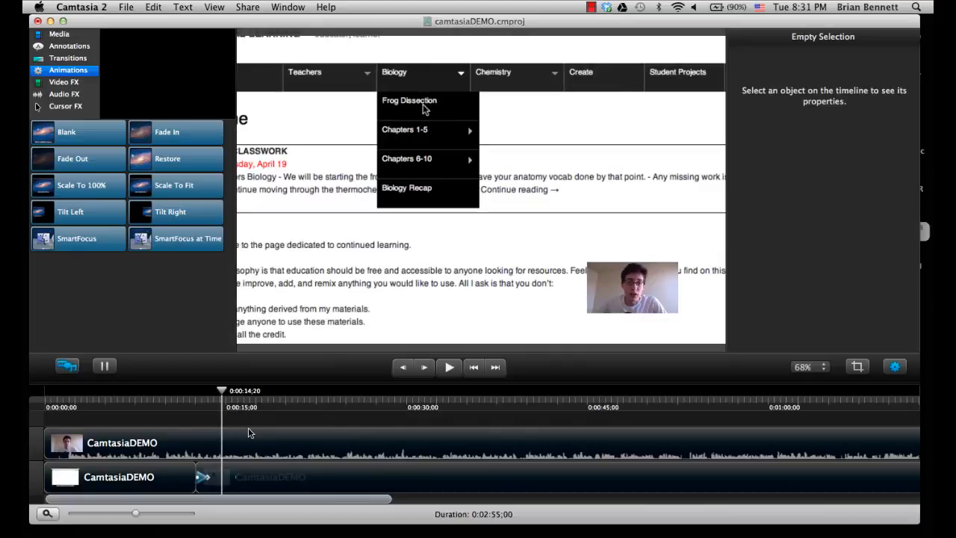
Step: Add a Restore animation to the second screen recording clip at about 0:00:16;12, once the Frog Dissection page has loaded
{"action": "key", "text": "space"}
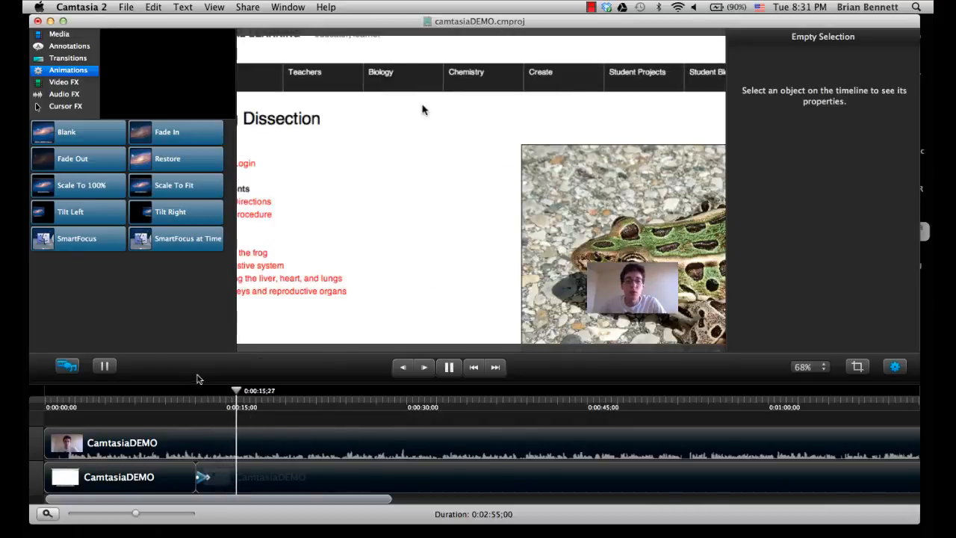
{"action": "key", "text": "space"}
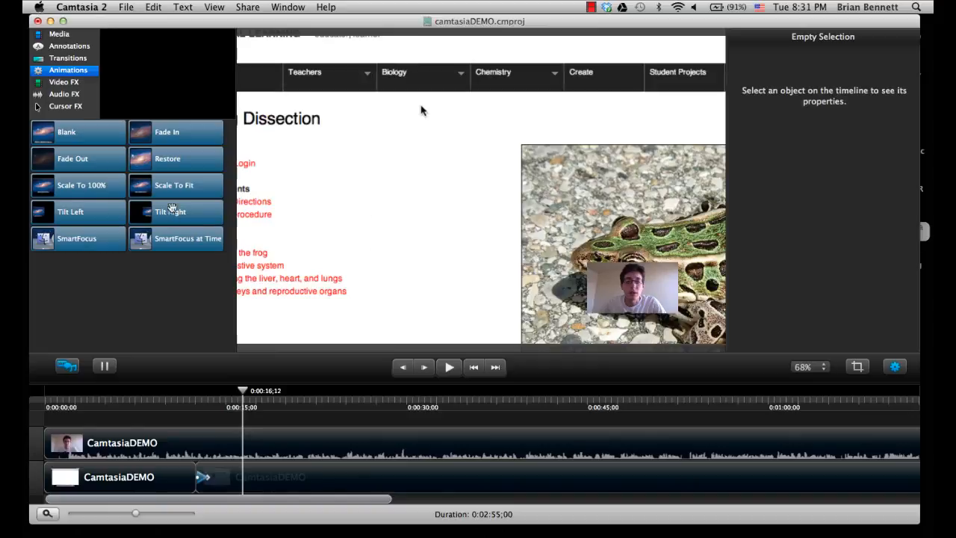
{"action": "left_click", "coordinate": [168, 161]}
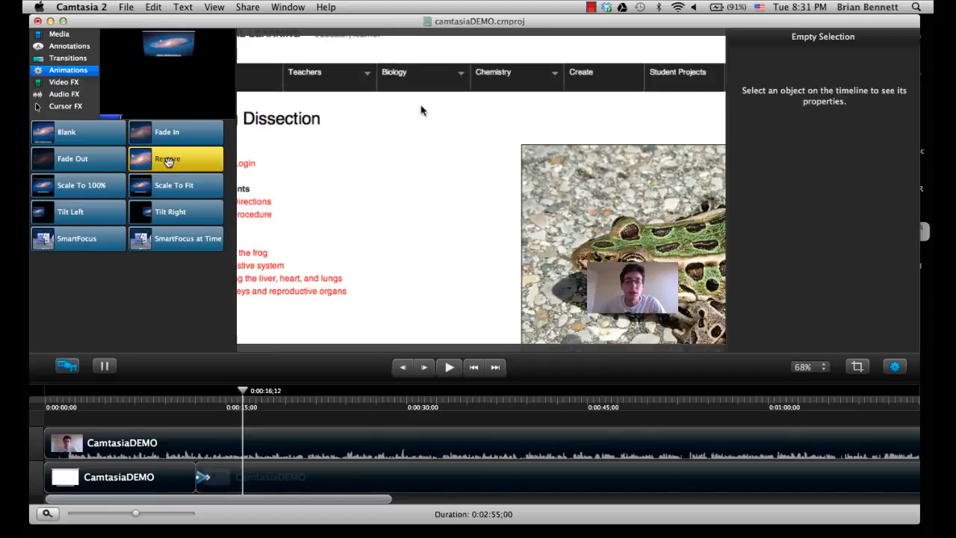
{"action": "left_click_drag", "start_coordinate": [168, 161], "coordinate": [249, 482]}
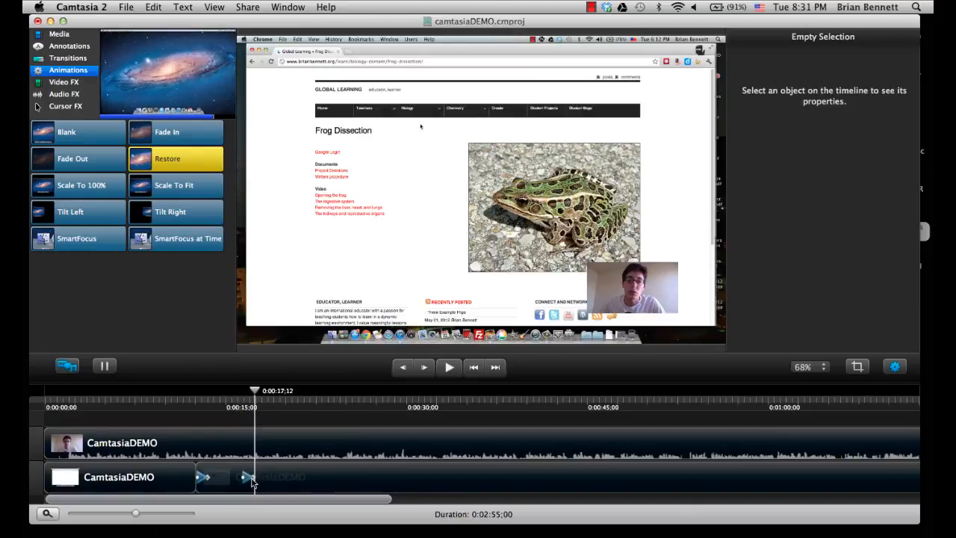
{"action": "left_click", "coordinate": [253, 482]}
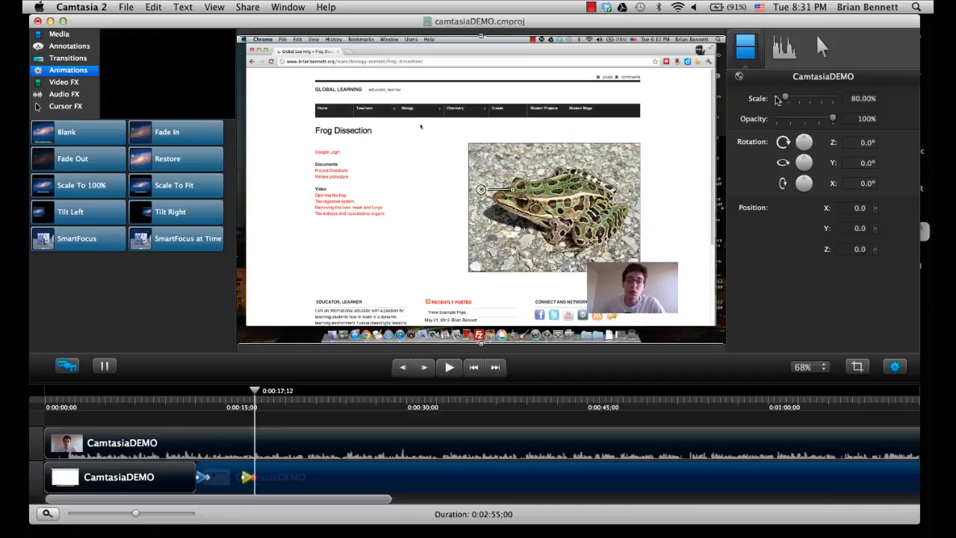
Step: Play back the section from just before the split to review the zoom-in and Restore animations together
{"action": "left_click", "coordinate": [188, 403]}
{"action": "key", "text": "space"}
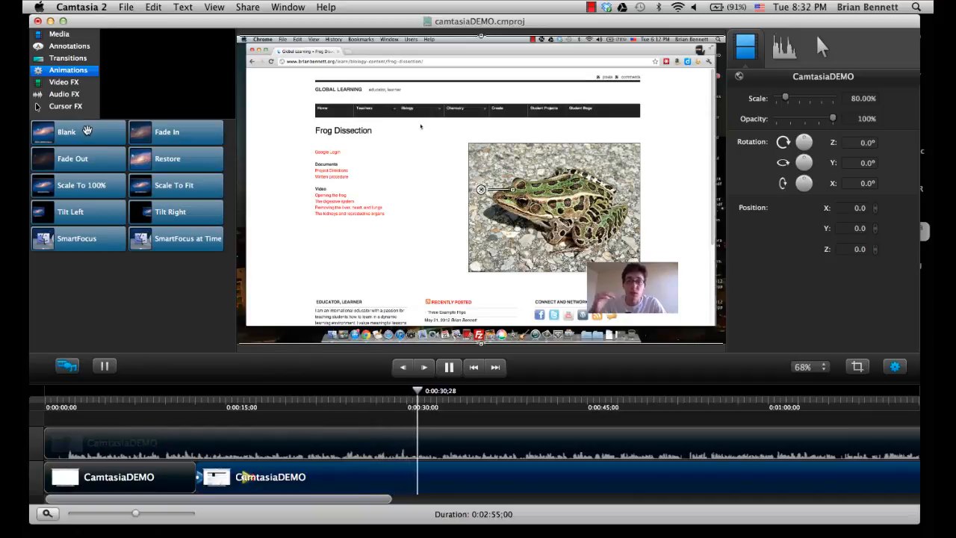
{"action": "key", "text": "space"}
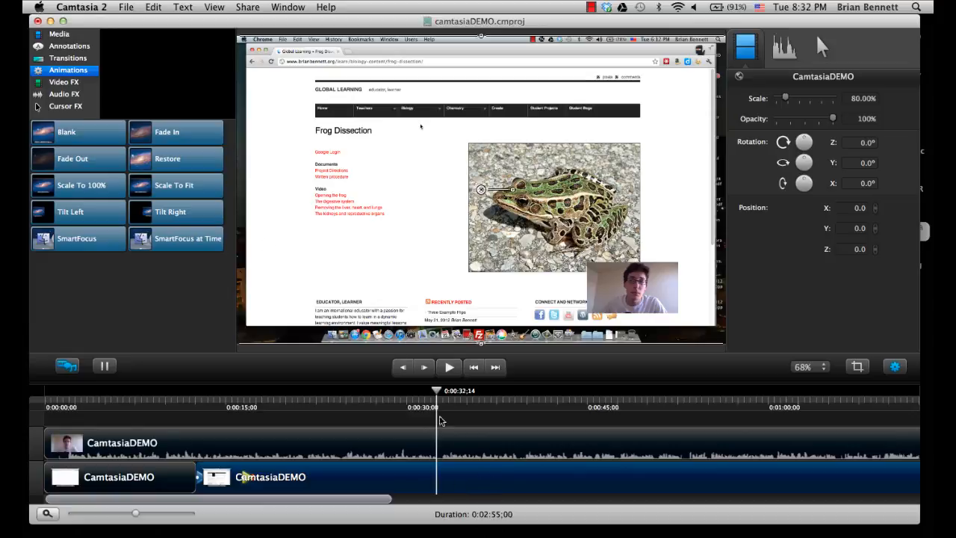
Step: Add a Blank animation to the second screen recording clip so that it ends at about 0:00:40;19, and play through it
{"action": "left_click_drag", "start_coordinate": [438, 395], "coordinate": [543, 409]}
{"action": "left_click_drag", "start_coordinate": [550, 407], "coordinate": [536, 406]}
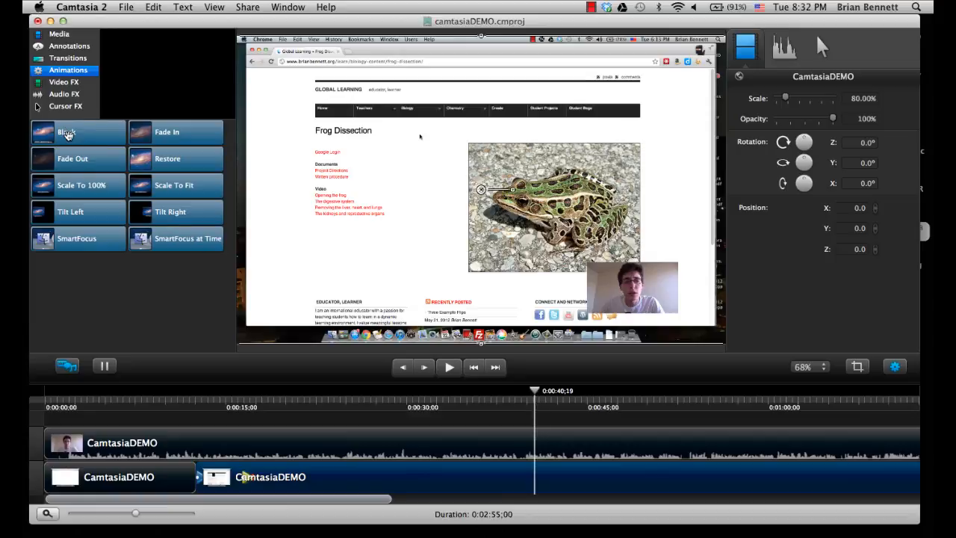
{"action": "mouse_move", "coordinate": [69, 133]}
{"action": "left_mouse_down"}
{"action": "mouse_move", "coordinate": [292, 254]}
{"action": "mouse_move", "coordinate": [515, 489]}
{"action": "mouse_move", "coordinate": [535, 481]}
{"action": "left_mouse_up"}
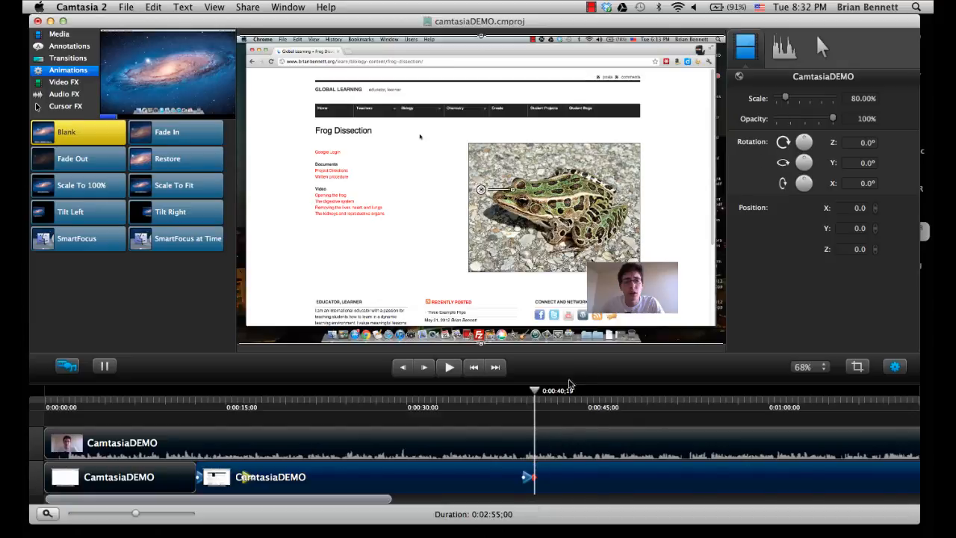
{"action": "left_click_drag", "start_coordinate": [537, 394], "coordinate": [496, 394]}
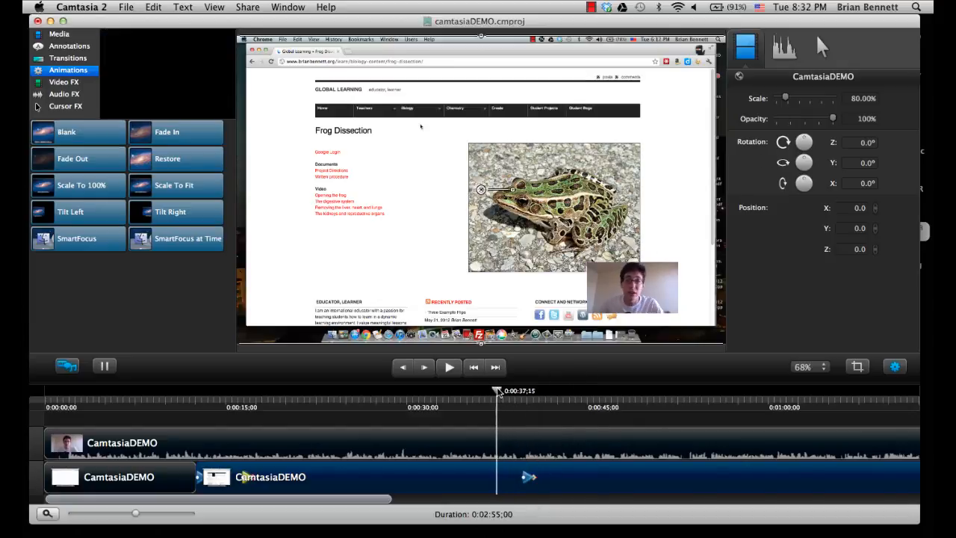
{"action": "key", "text": "space"}
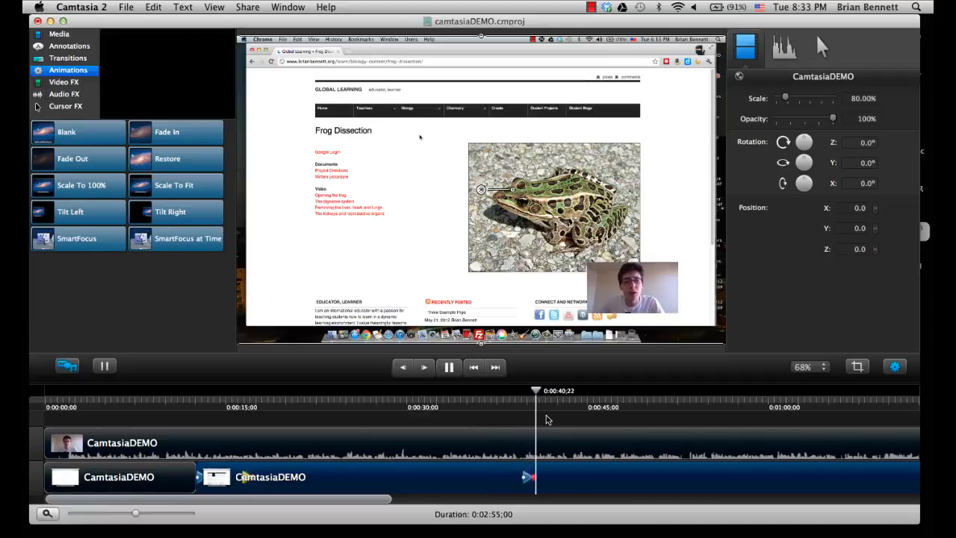
{"action": "key", "text": "space"}
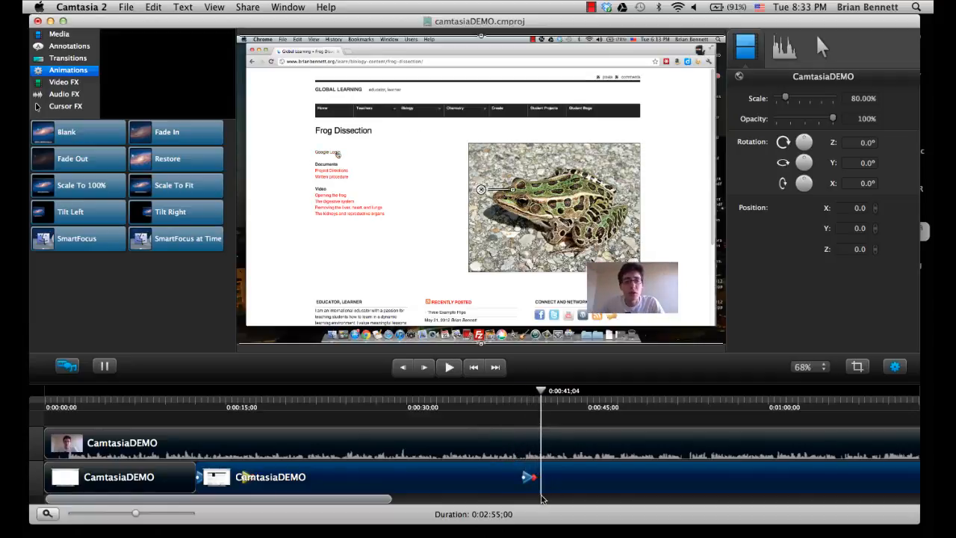
Step: At the end of the Blank animation, scale the screen recording to about 178% and shift it horizontally to X 354.2, framing the Frog Dissection links
{"action": "left_click", "coordinate": [534, 480]}
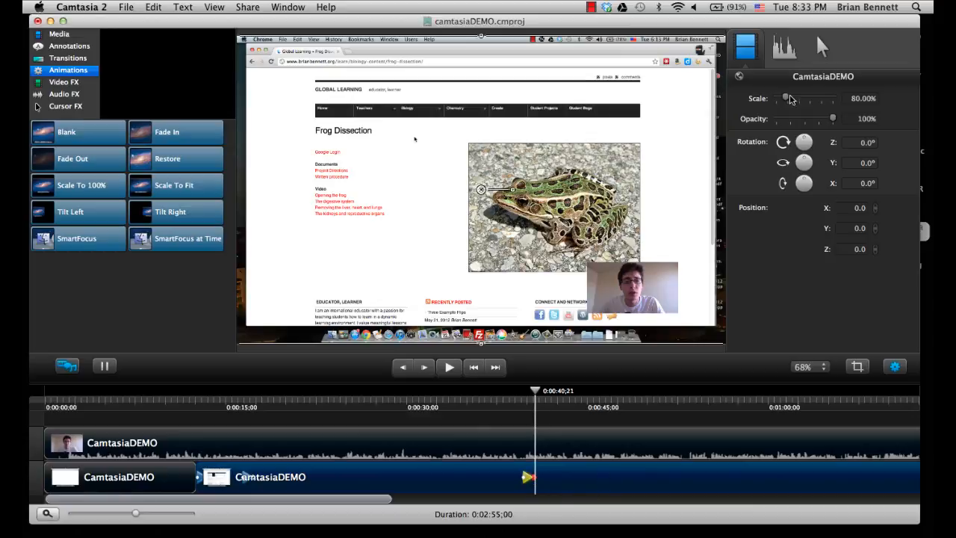
{"action": "left_click_drag", "start_coordinate": [788, 103], "coordinate": [798, 103]}
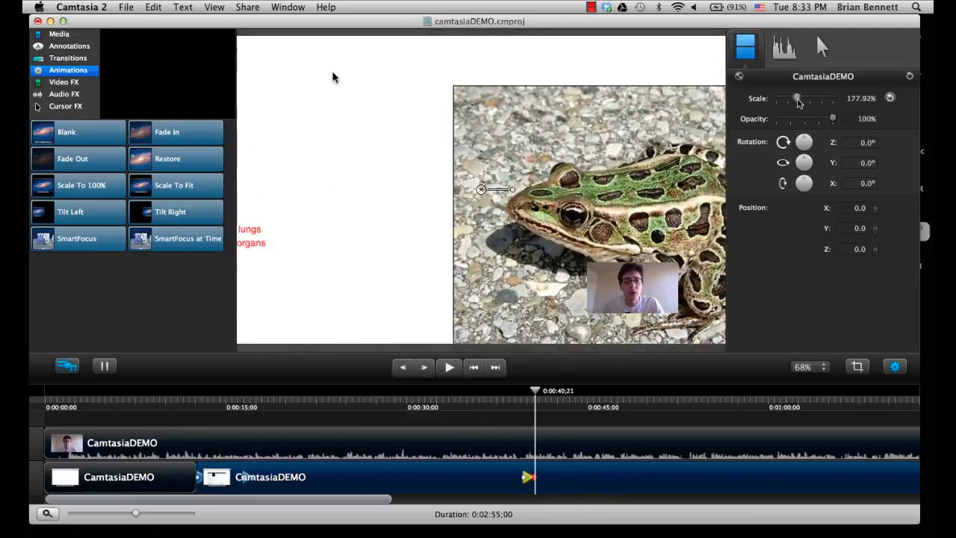
{"action": "left_click_drag", "start_coordinate": [325, 186], "coordinate": [482, 187]}
Step: Play back from just before the Blank animation to review the zoom onto the Frog Dissection links
{"action": "left_click", "coordinate": [501, 396]}
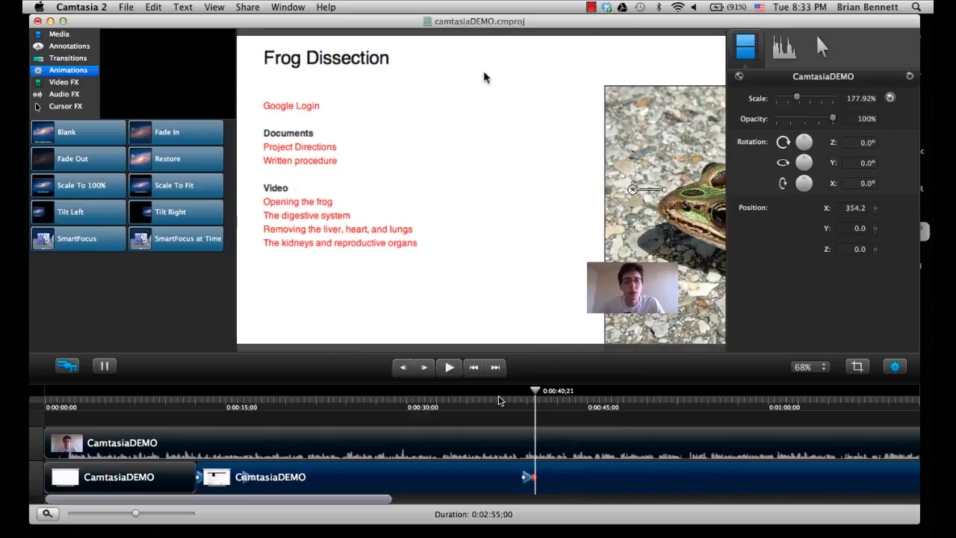
{"action": "key", "text": "space"}
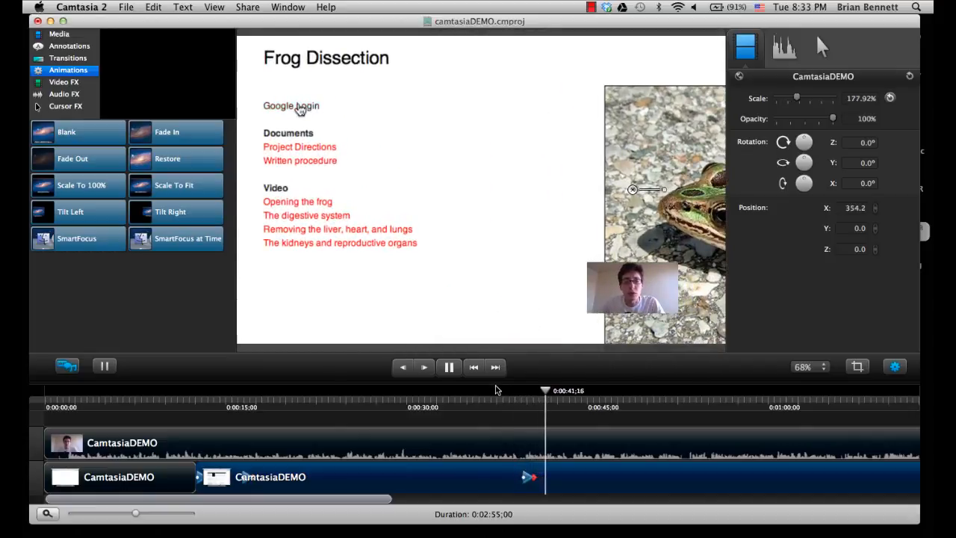
{"action": "key", "text": "space"}
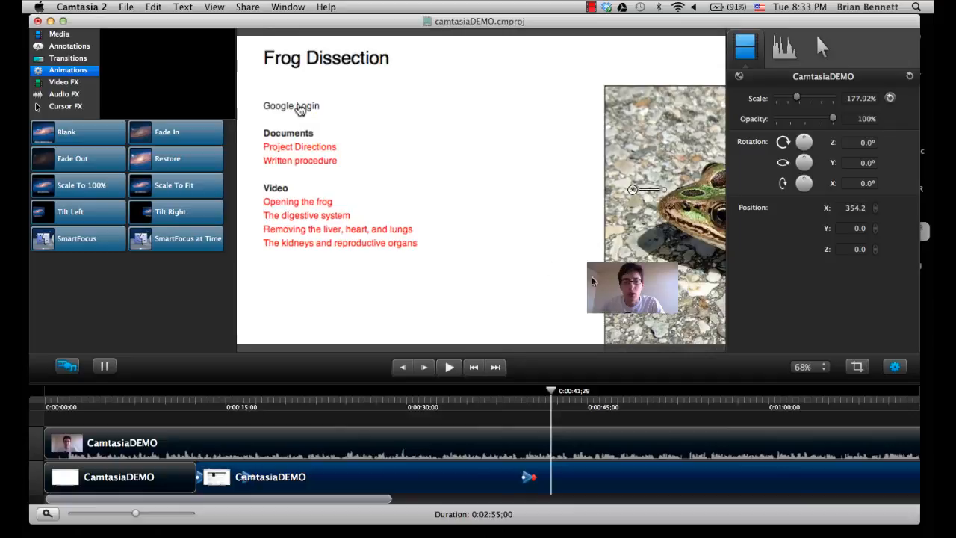
Step: Add a Blank animation to the webcam clip ending at about 0:00:40;18, aligned with the screen recording's zoom, and play through it
{"action": "left_click", "coordinate": [546, 442]}
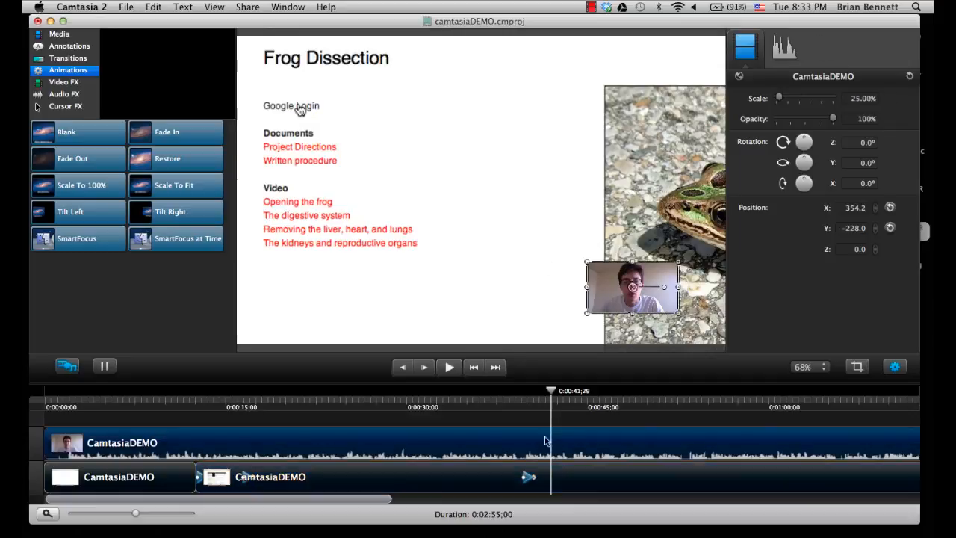
{"action": "mouse_move", "coordinate": [552, 391]}
{"action": "left_mouse_down"}
{"action": "mouse_move", "coordinate": [518, 391]}
{"action": "mouse_move", "coordinate": [534, 394]}
{"action": "left_mouse_up"}
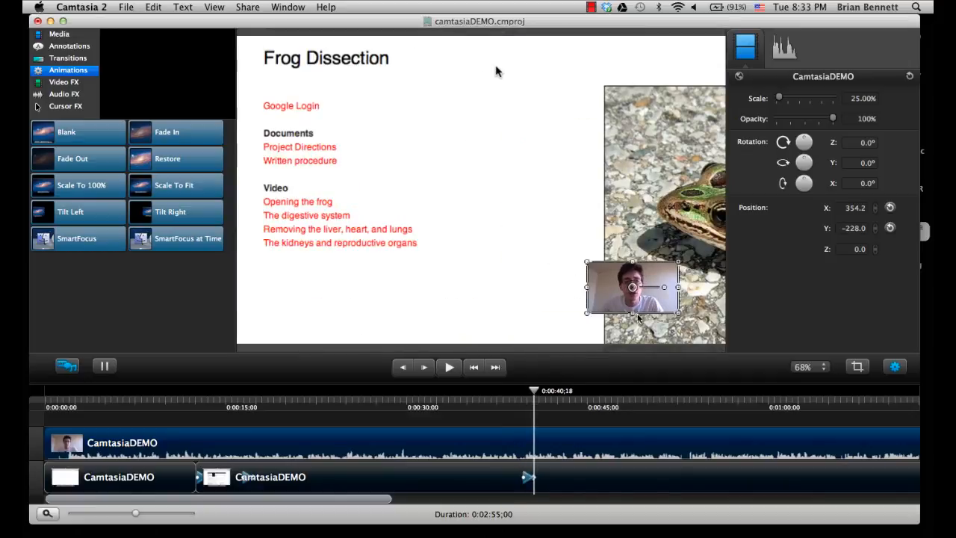
{"action": "left_click_drag", "start_coordinate": [84, 139], "coordinate": [536, 450]}
{"action": "left_click", "coordinate": [535, 448]}
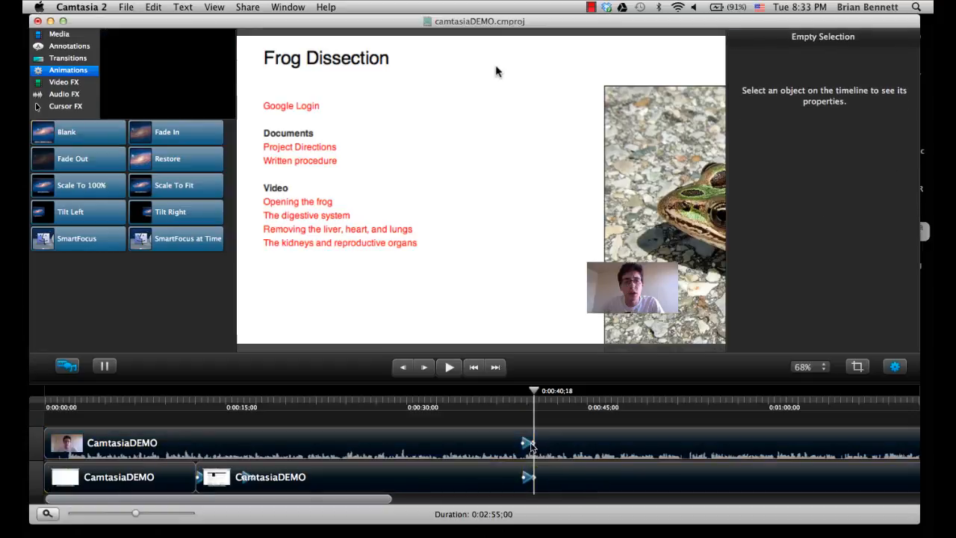
{"action": "left_click", "coordinate": [533, 446]}
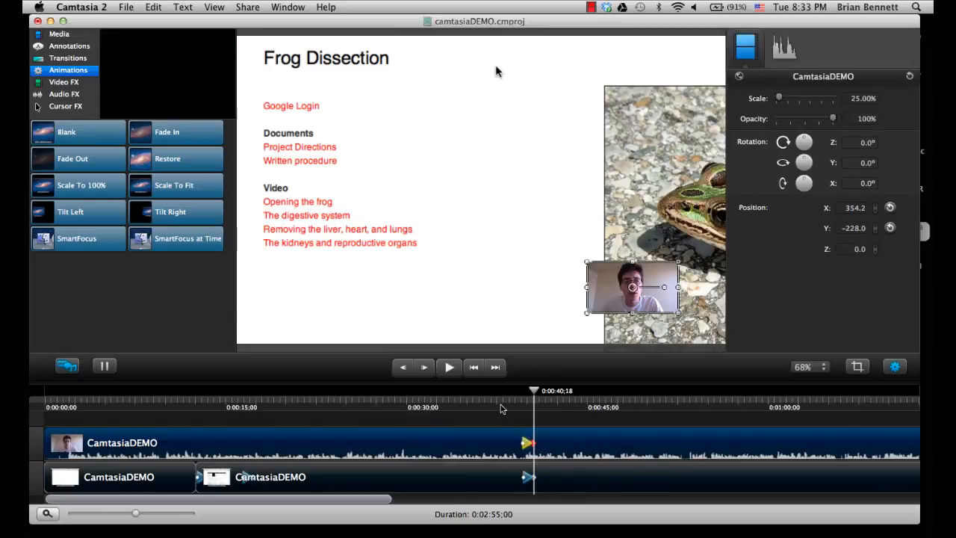
{"action": "left_click", "coordinate": [510, 400]}
{"action": "key", "text": "space"}
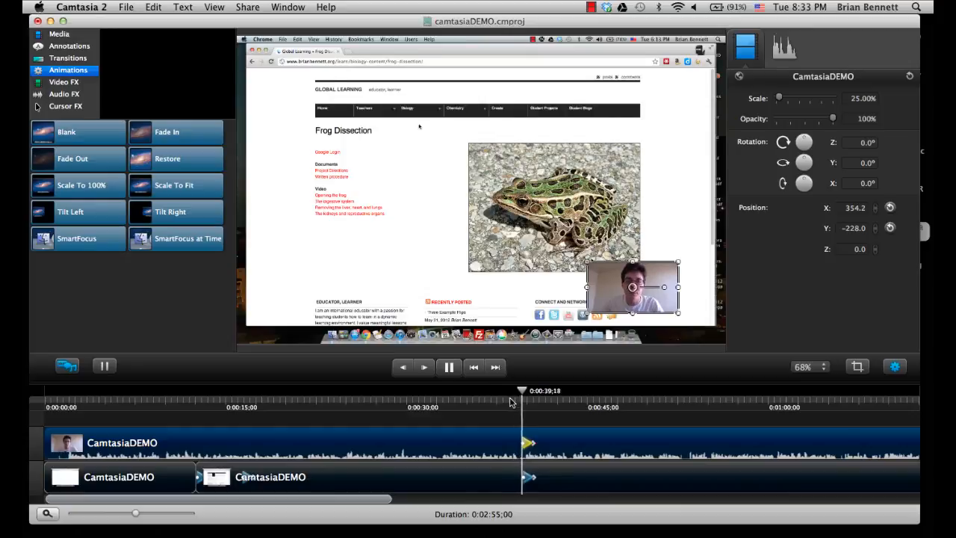
{"action": "key", "text": "space"}
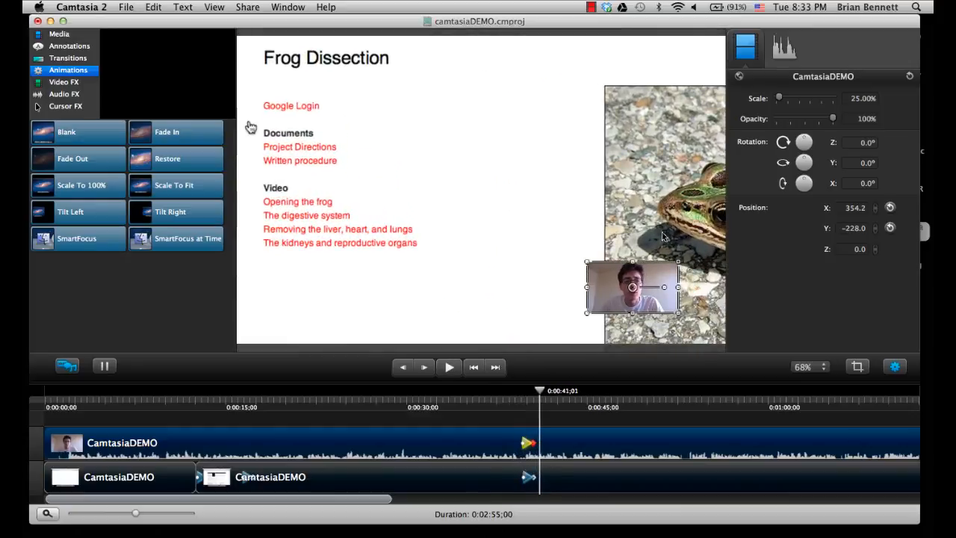
Step: At the end of the webcam clip's animation, move the webcam video up to about X 400, Y 261, and play back the move
{"action": "left_click", "coordinate": [533, 445]}
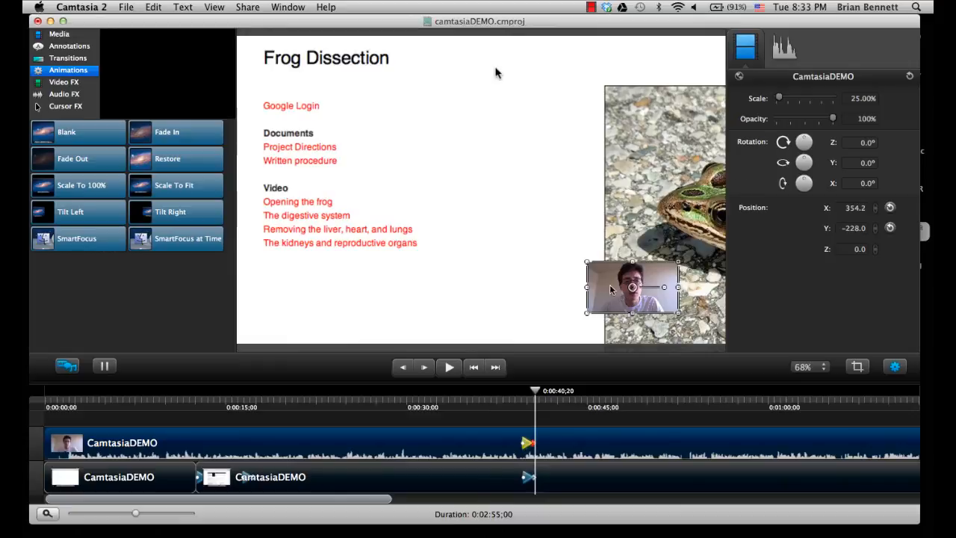
{"action": "left_click_drag", "start_coordinate": [607, 283], "coordinate": [627, 78]}
{"action": "left_click", "coordinate": [509, 403]}
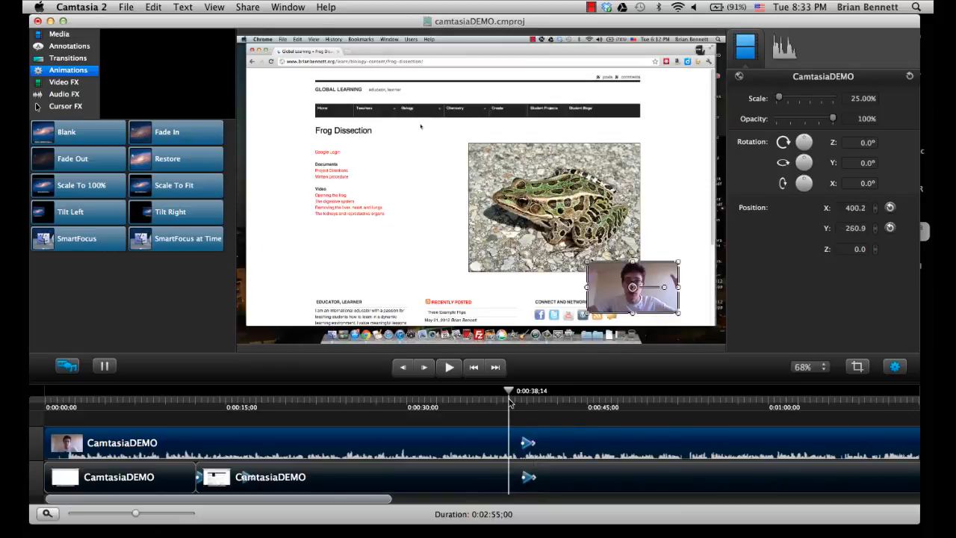
{"action": "key", "text": "space"}
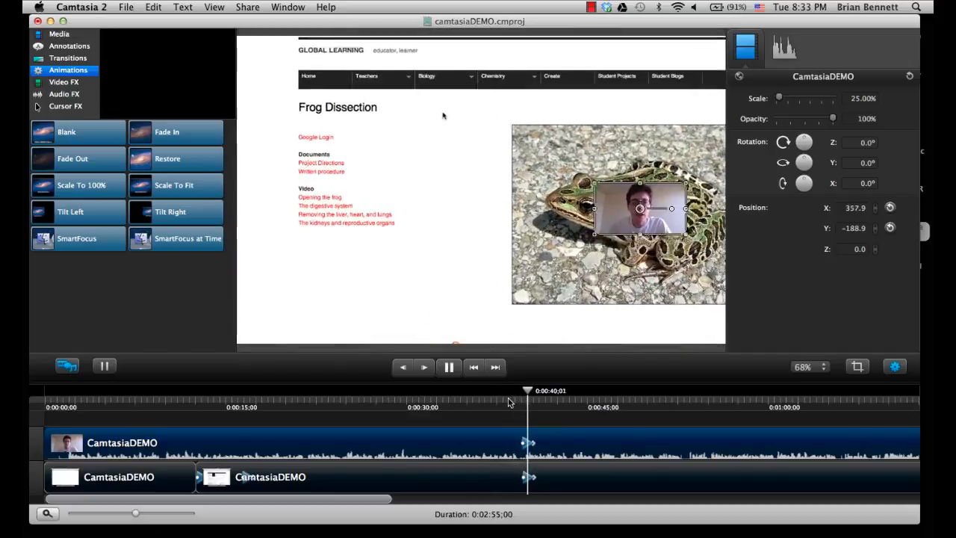
{"action": "key", "text": "space"}
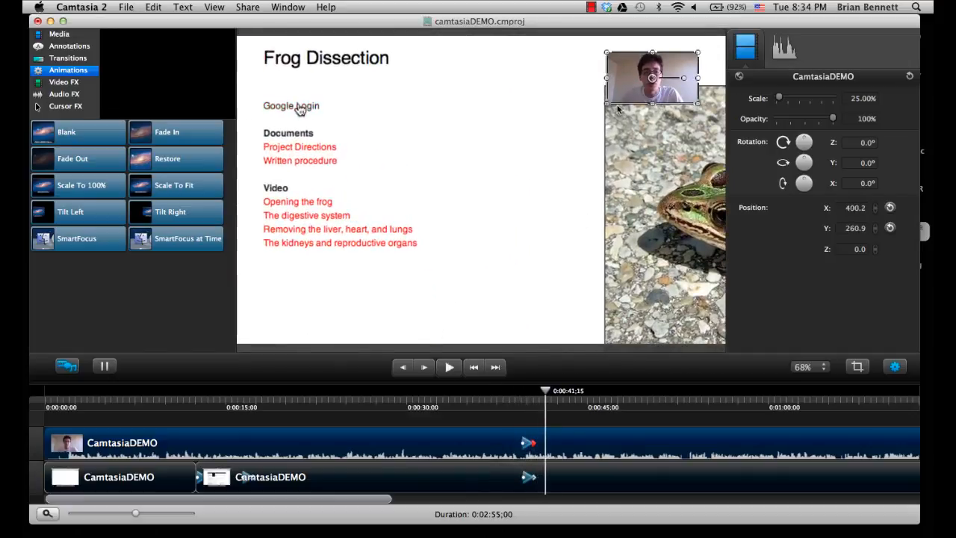
Step: Enlarge the webcam video to about 59% from its lower-left corner after the animation, and play back the section from 0:00:39;02
{"action": "left_click_drag", "start_coordinate": [607, 103], "coordinate": [482, 170]}
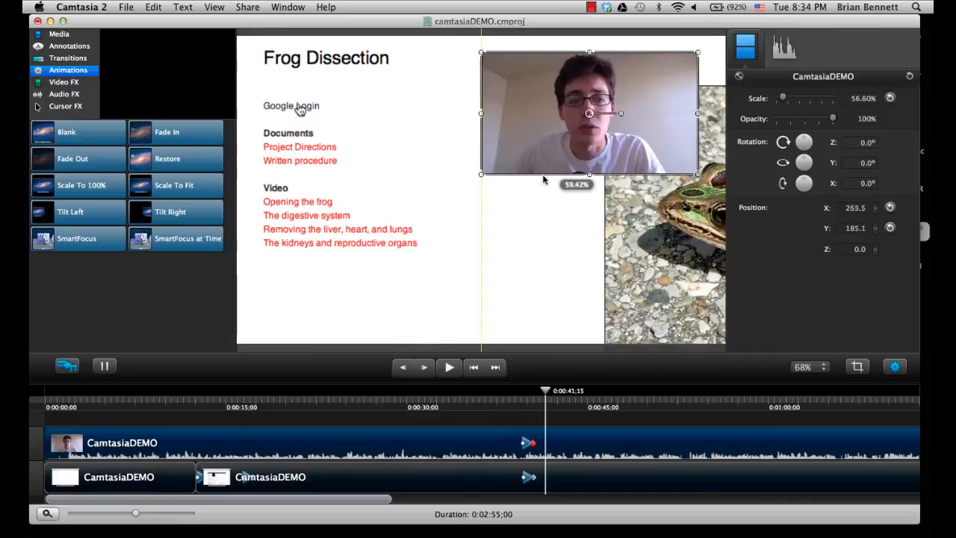
{"action": "left_click", "coordinate": [516, 403]}
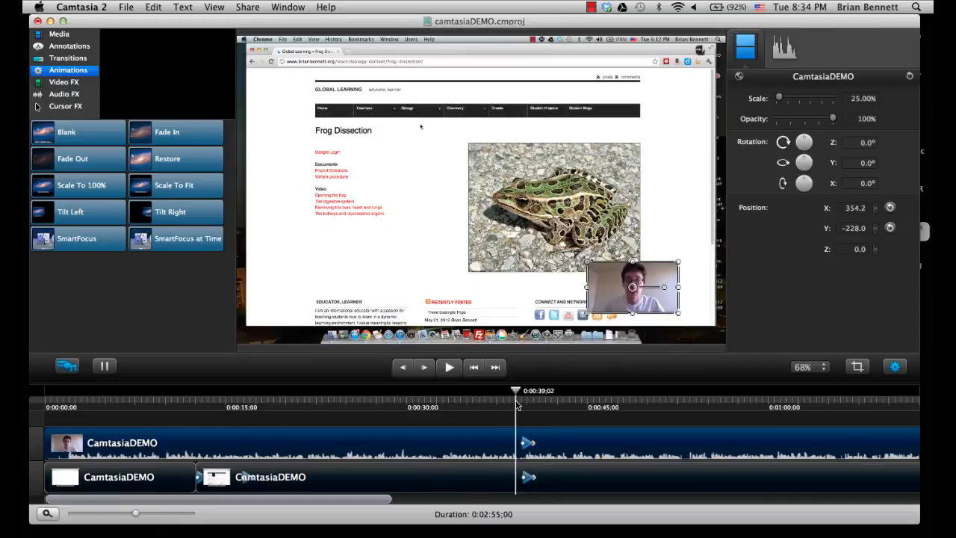
{"action": "key", "text": "space"}
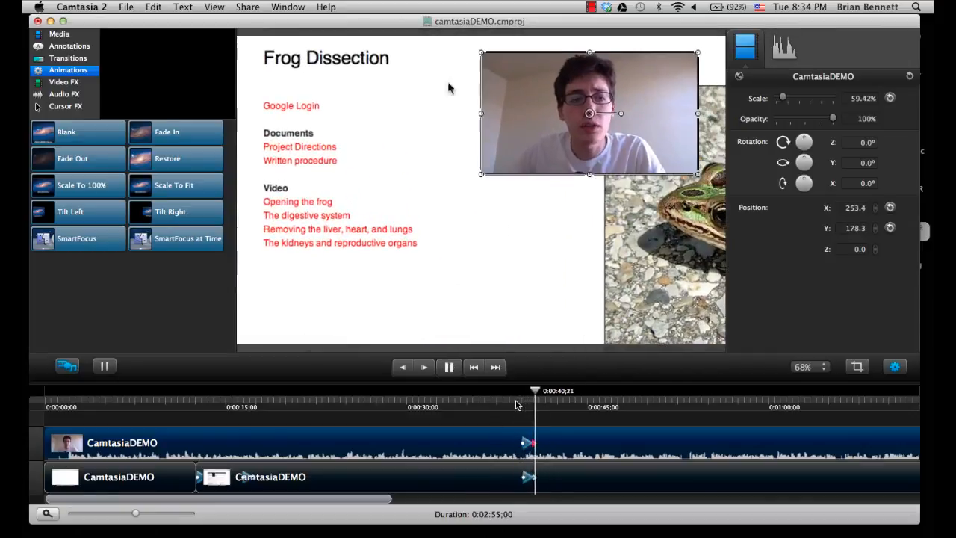
{"action": "key", "text": "space"}
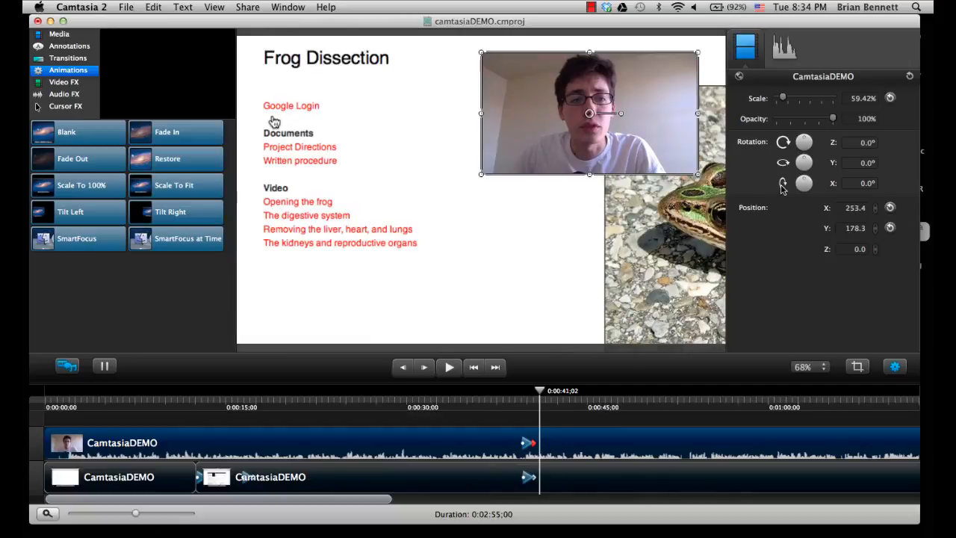
Step: Rotate the enlarged webcam video about 27° around the Y axis and apply a Drop Shadow effect to the webcam clip
{"action": "left_click_drag", "start_coordinate": [806, 162], "coordinate": [807, 162]}
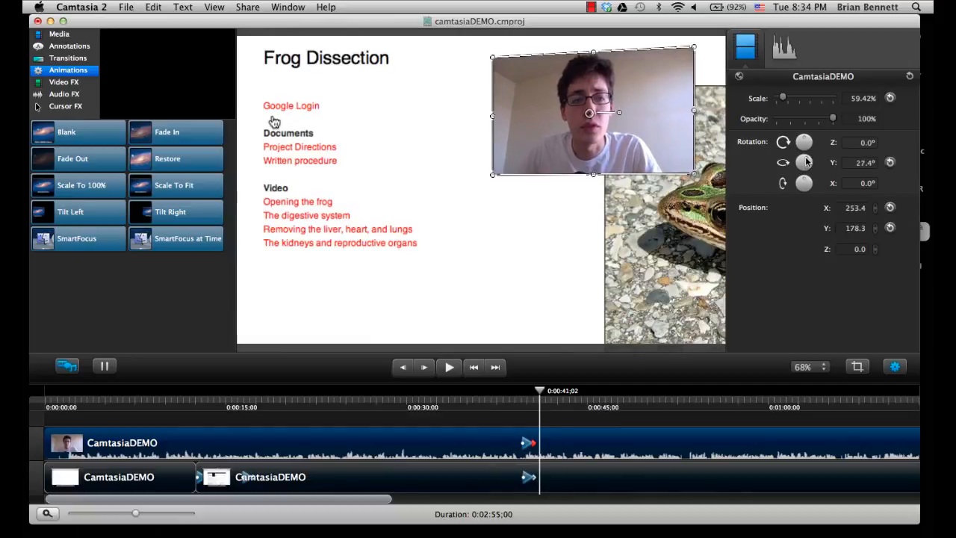
{"action": "left_click", "coordinate": [510, 425]}
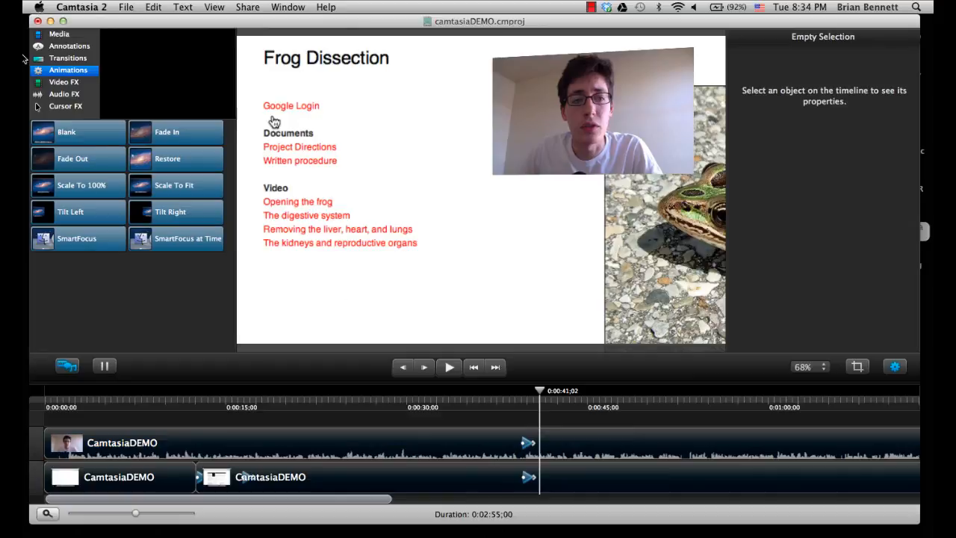
{"action": "left_click", "coordinate": [63, 83]}
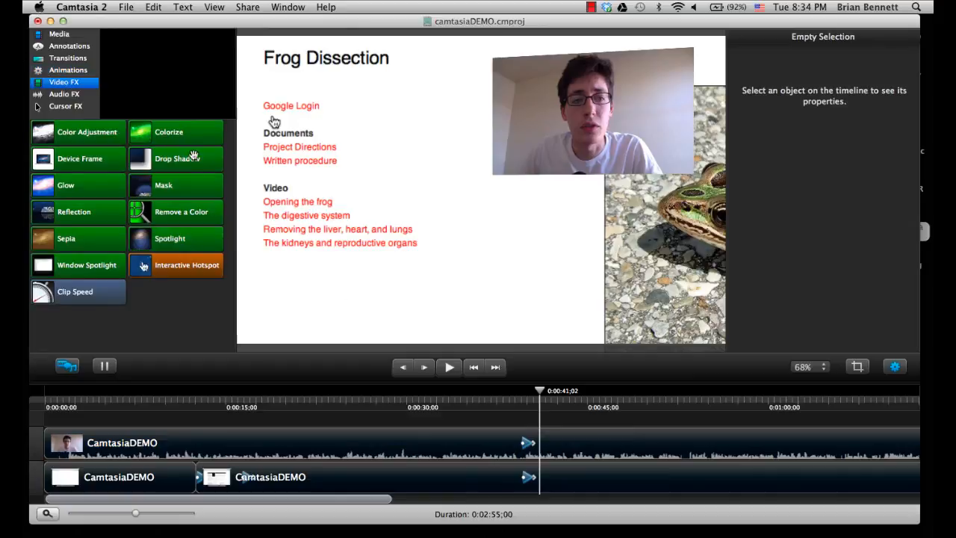
{"action": "left_click_drag", "start_coordinate": [163, 160], "coordinate": [515, 458]}
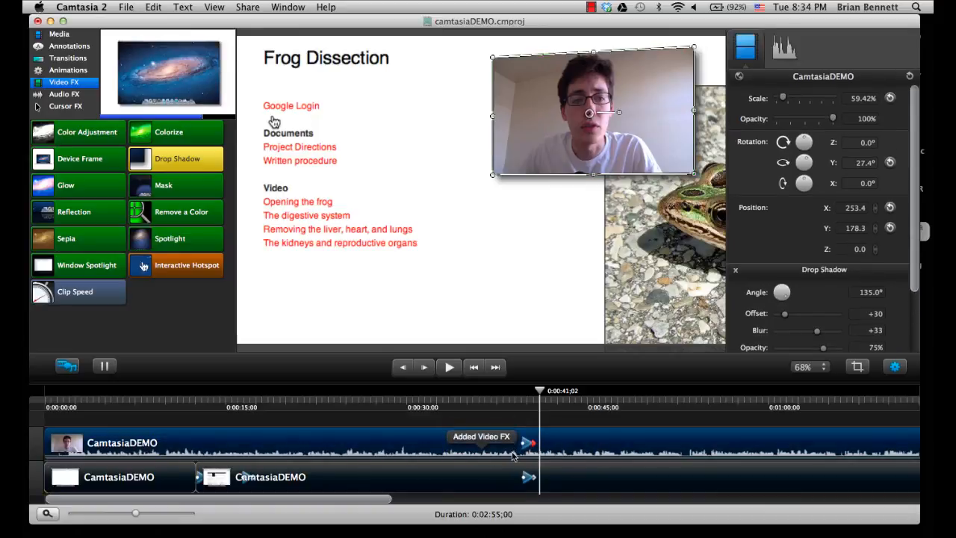
Step: Play back from 0:00:37;22 to review the tilted webcam video with its shadow, and return to the collection of animations
{"action": "left_click", "coordinate": [500, 401]}
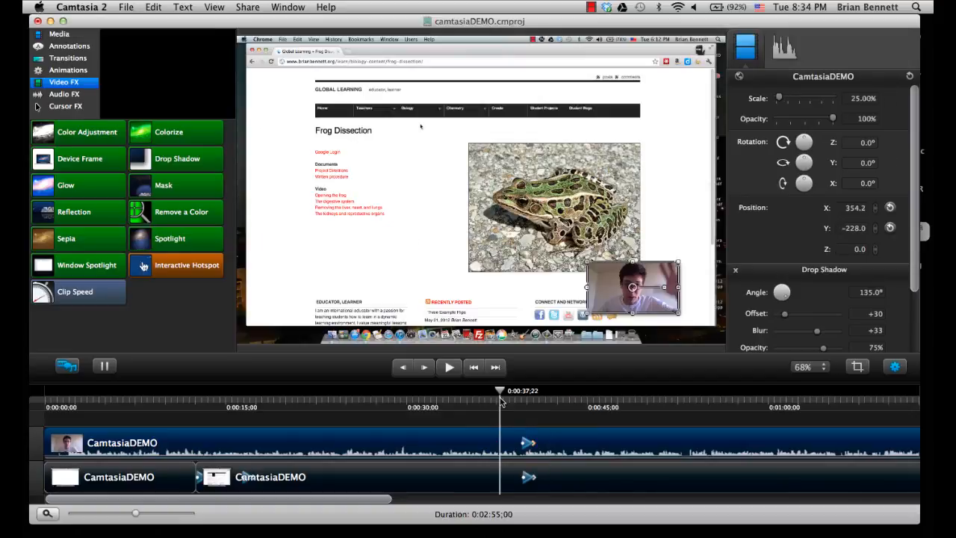
{"action": "key", "text": "space"}
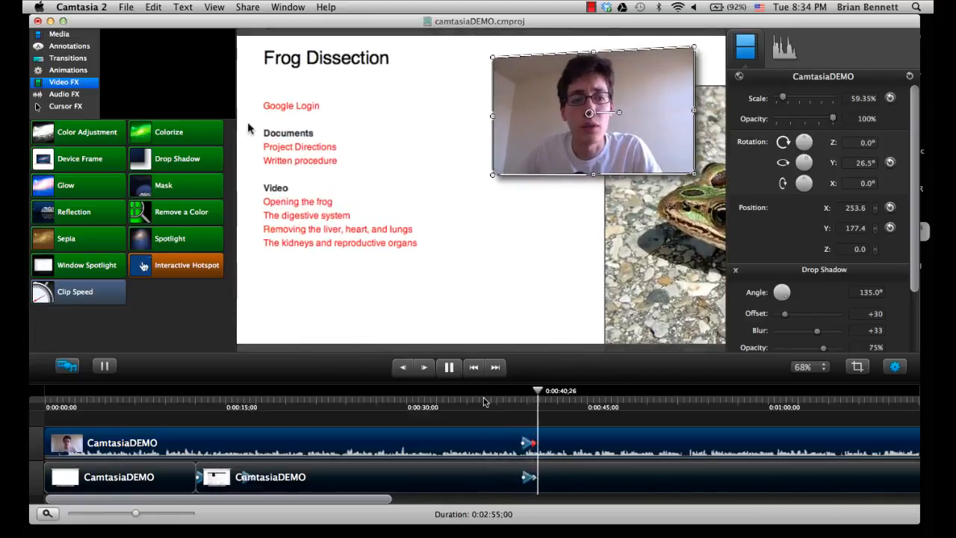
{"action": "left_click", "coordinate": [375, 120]}
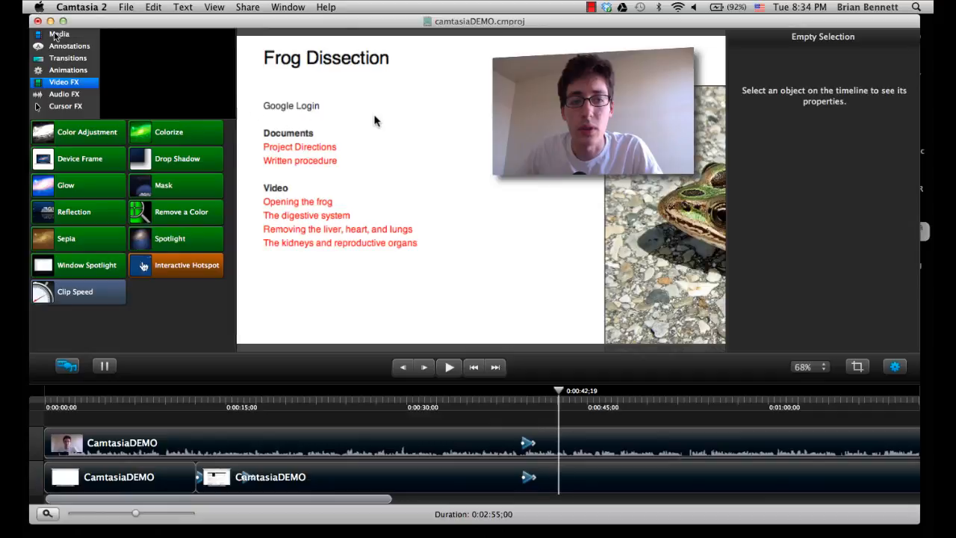
{"action": "left_click", "coordinate": [59, 70]}
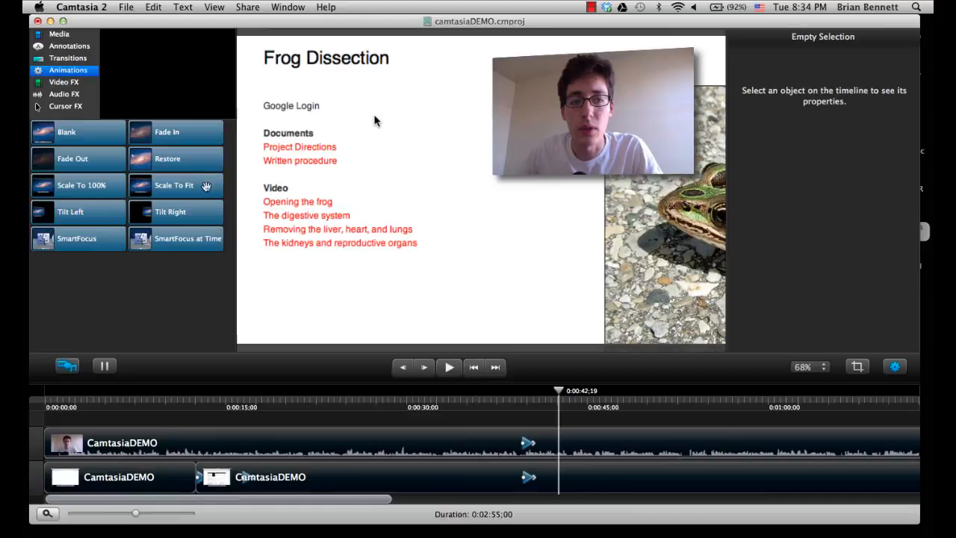